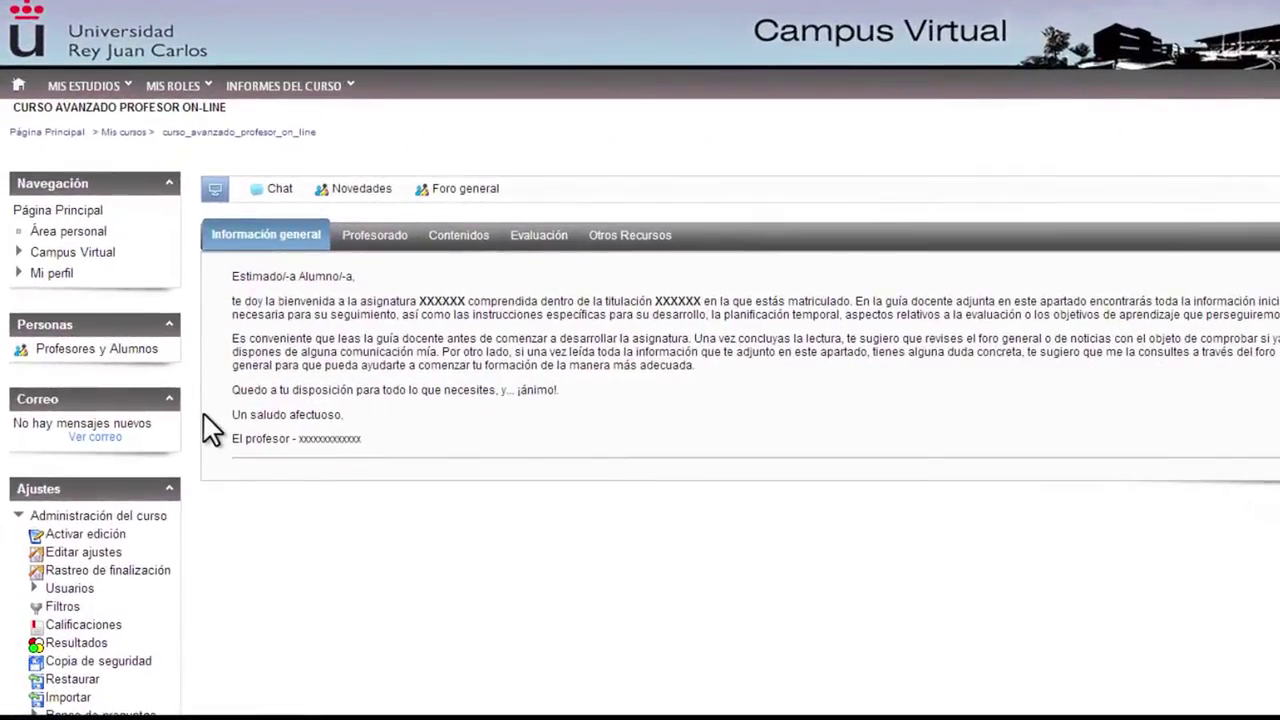
Step: Open the course's question bank and select the Tema 1 category
{"action": "scroll", "coordinate": [205, 425], "scroll_direction": "down", "scroll_amount": 1}
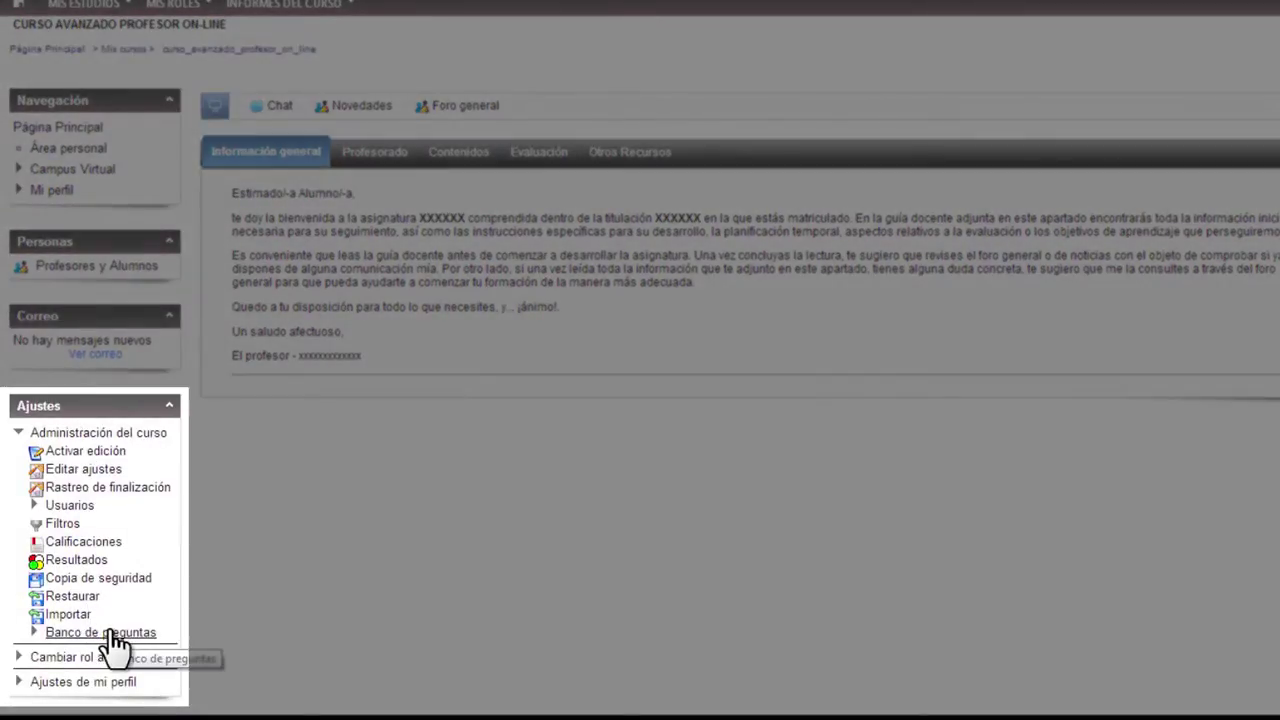
{"action": "left_click", "coordinate": [113, 634]}
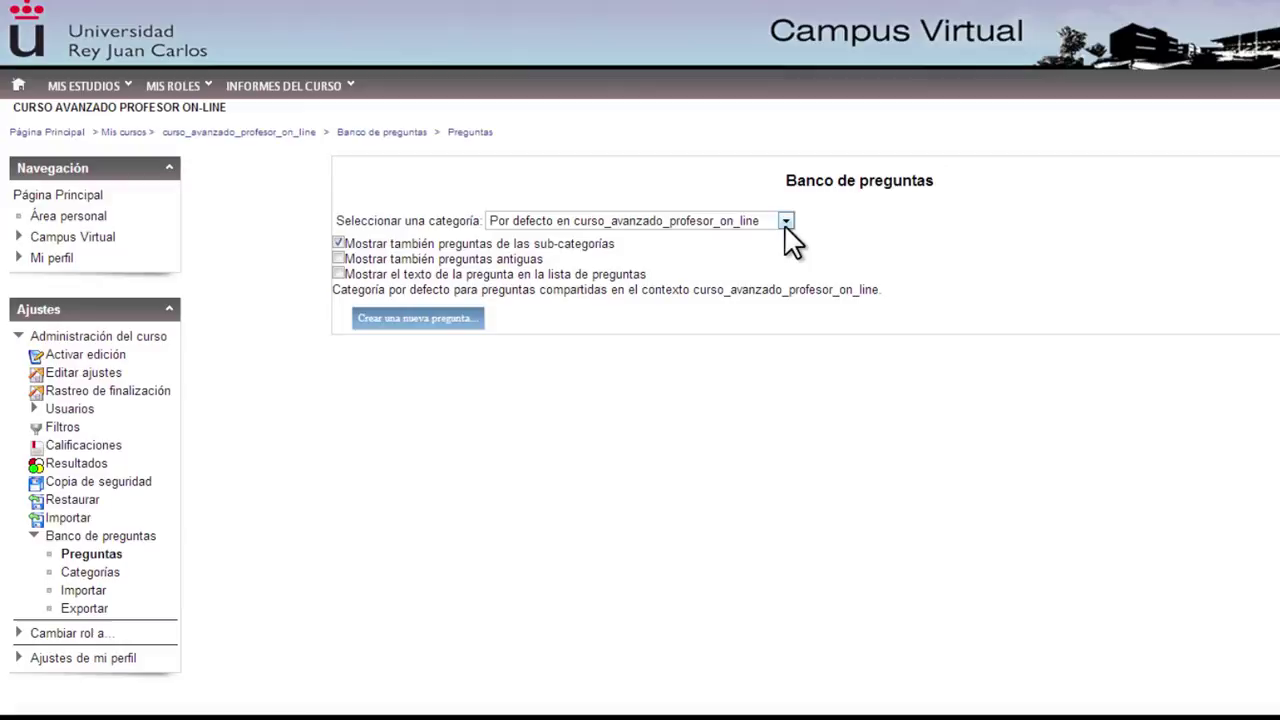
{"action": "left_click", "coordinate": [786, 222]}
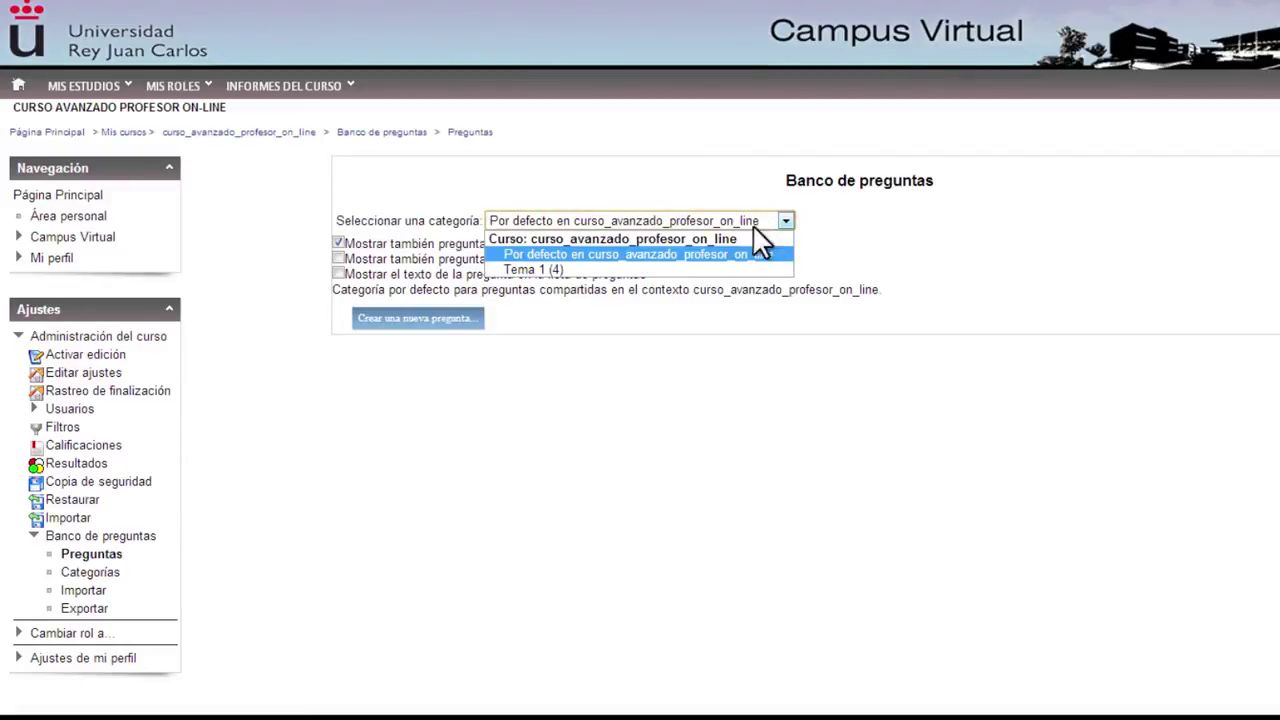
{"action": "left_click", "coordinate": [670, 268]}
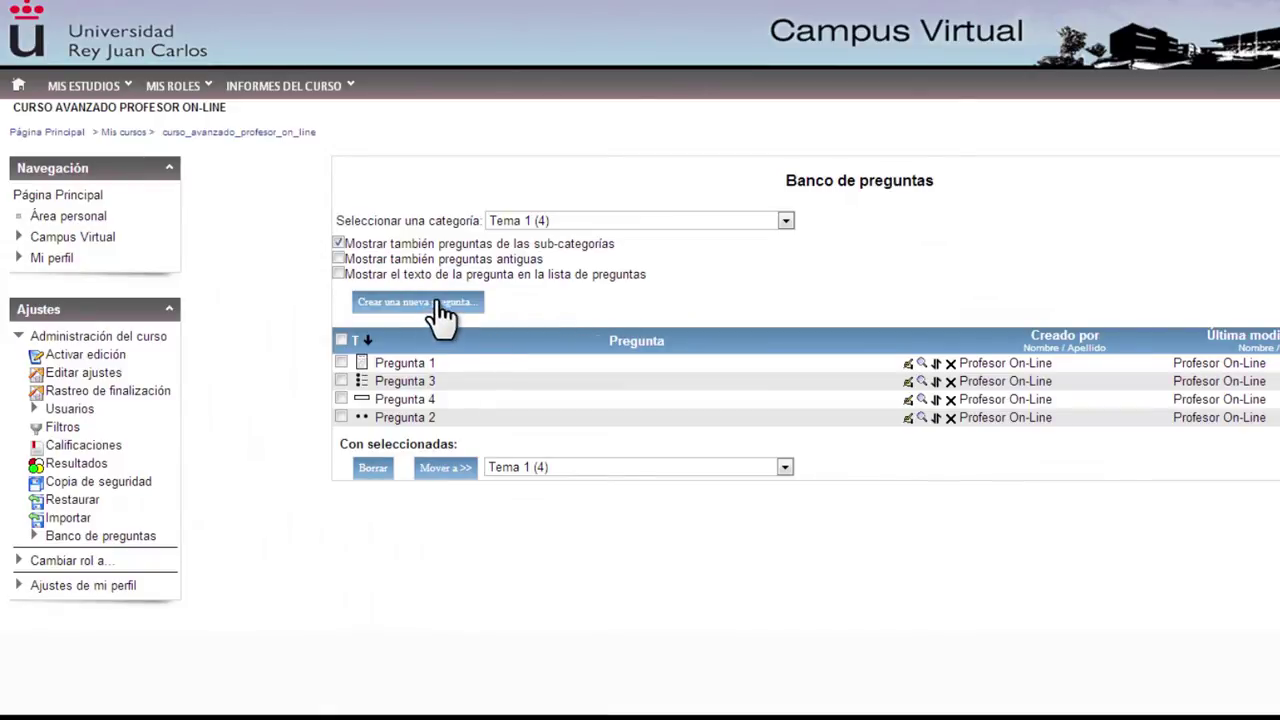
Step: Create a new question of the Numérica type in this category and name it "Pregunta 5"
{"action": "left_click", "coordinate": [437, 300]}
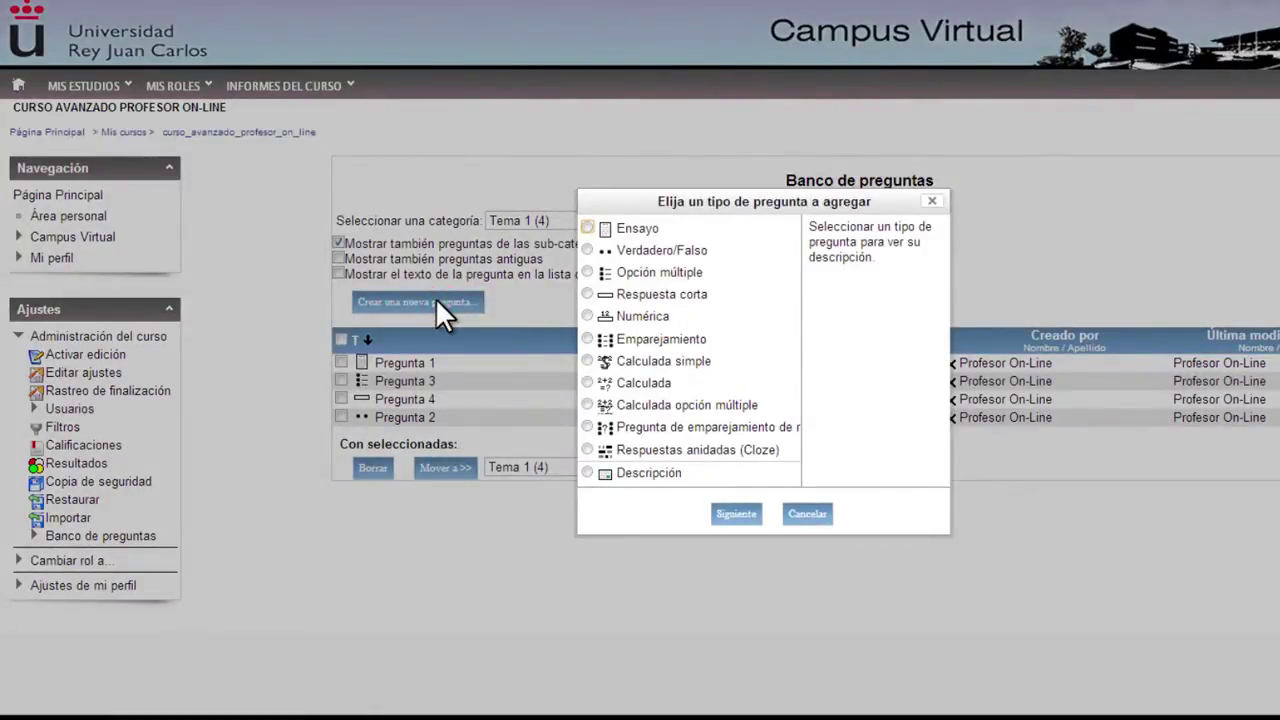
{"action": "left_click", "coordinate": [645, 316]}
{"action": "left_click", "coordinate": [736, 514]}
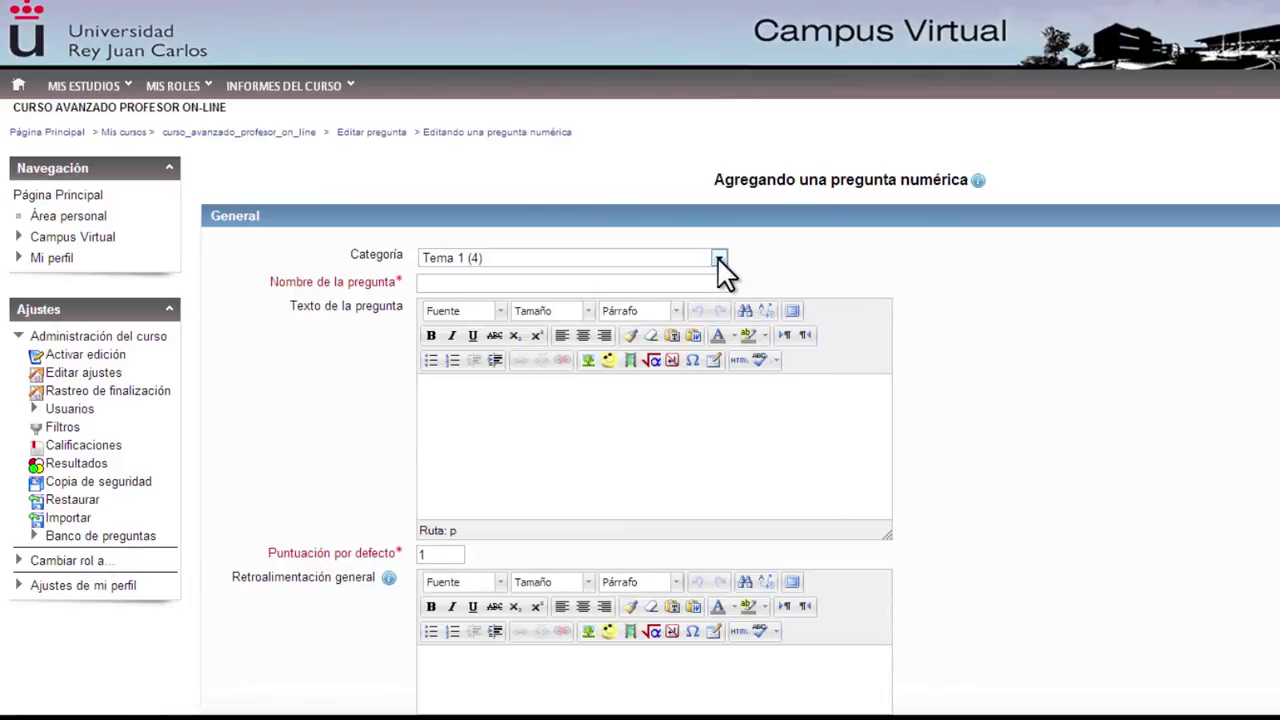
{"action": "left_click", "coordinate": [705, 283]}
{"action": "type", "text": "Pregunta 5"}
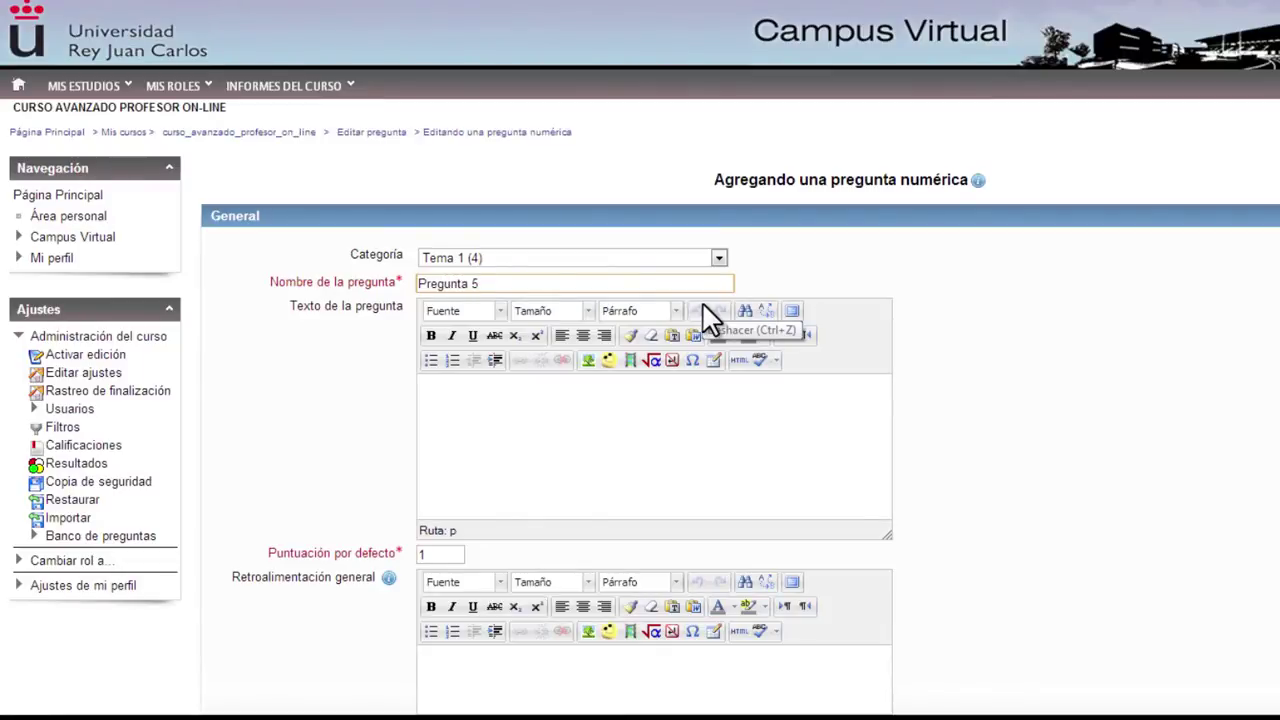
Step: Enter the question text "¿Cuántos tipos de preguntas tiene Moodle para hacer exámenes on line?"
{"action": "left_click", "coordinate": [626, 410]}
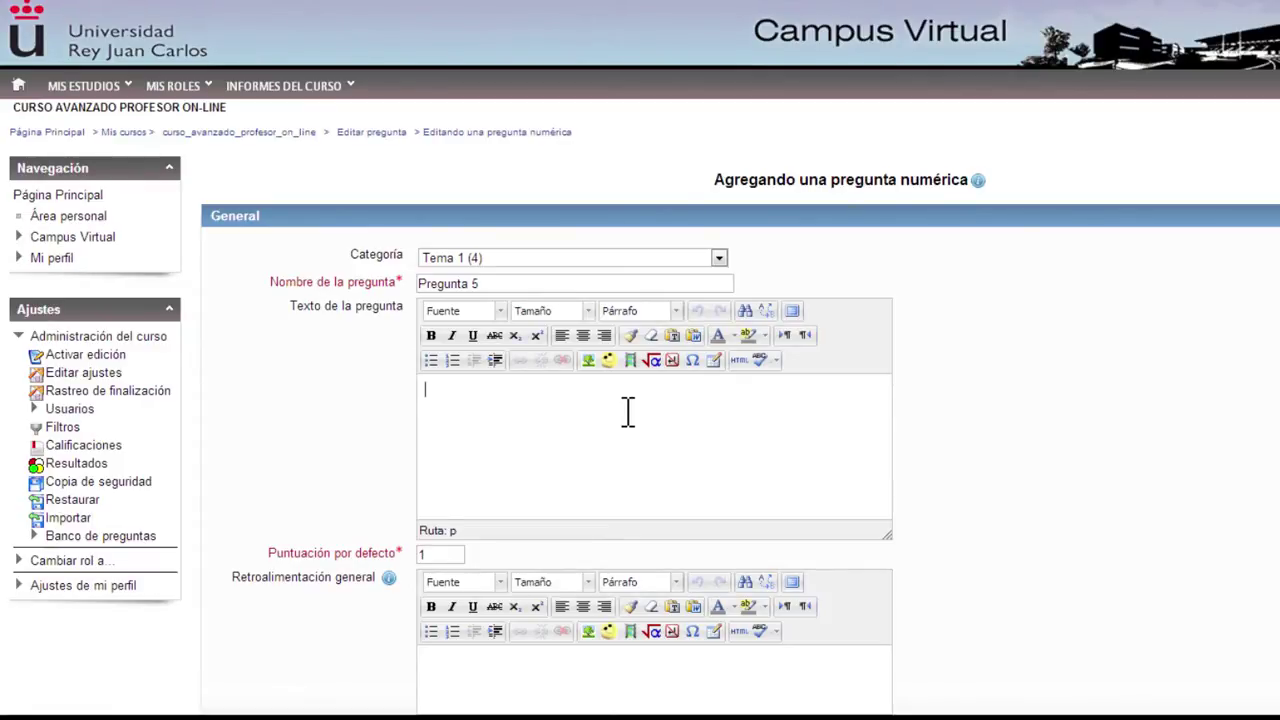
{"action": "type", "text": "¿?"}
{"action": "key", "text": "Left"}
{"action": "type", "text": "Cuántos"}
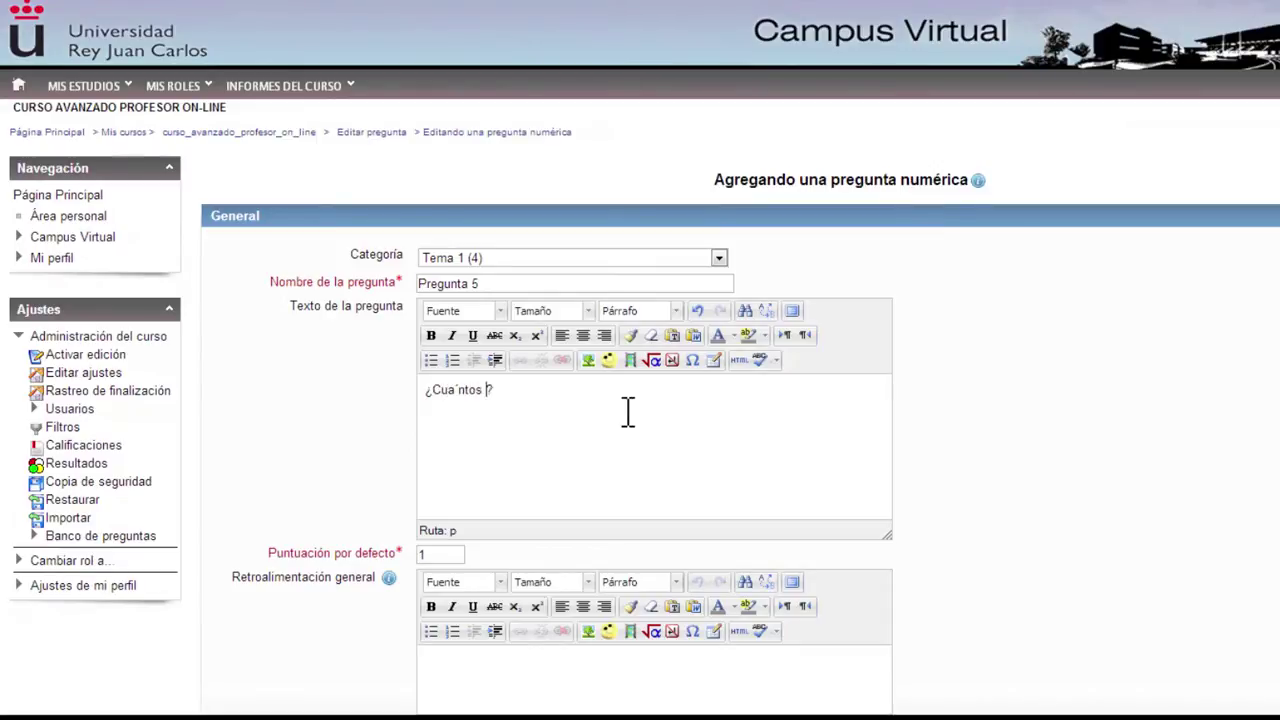
{"action": "key", "text": "BackSpace"}
{"action": "key", "text": "BackSpace"}
{"action": "key", "text": "BackSpace"}
{"action": "key", "text": "BackSpace"}
{"action": "key", "text": "BackSpace"}
{"action": "key", "text": "BackSpace"}
{"action": "key", "text": "BackSpace"}
{"action": "key", "text": "BackSpace"}
{"action": "type", "text": "uántos tipos de preguntas tiene Moodle"}
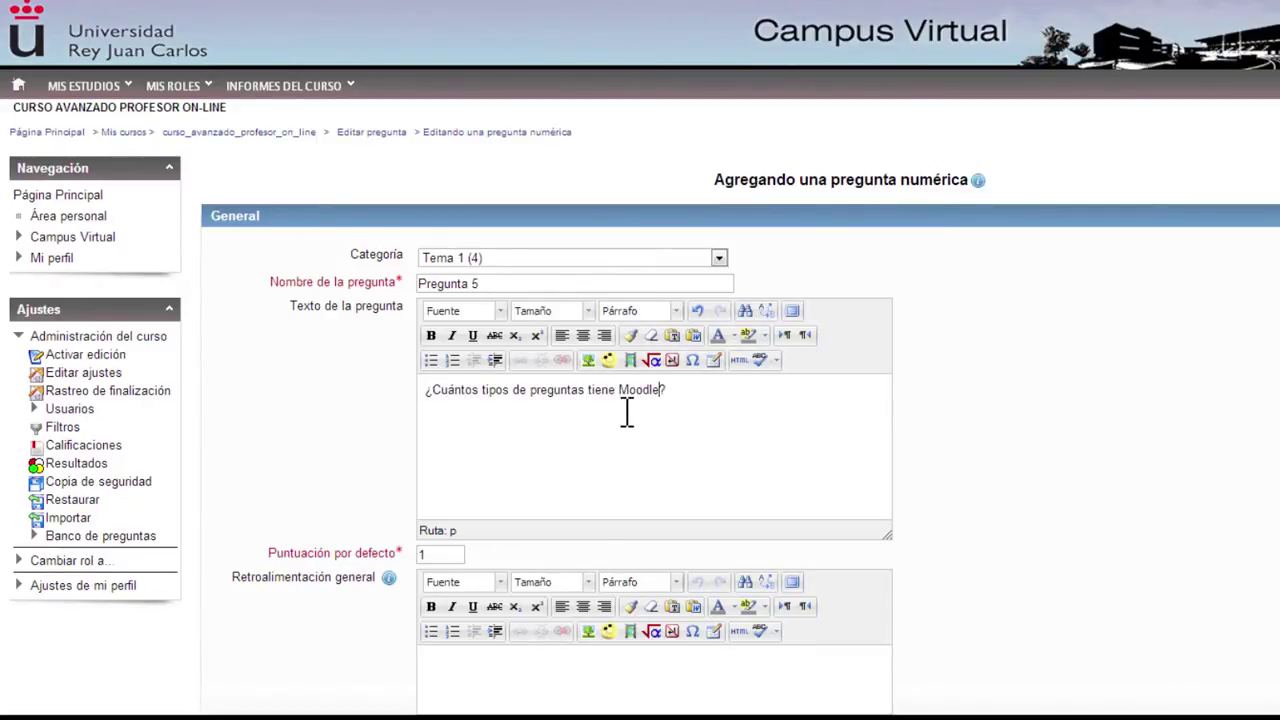
{"action": "type", "text": " para hacer exámenes on line"}
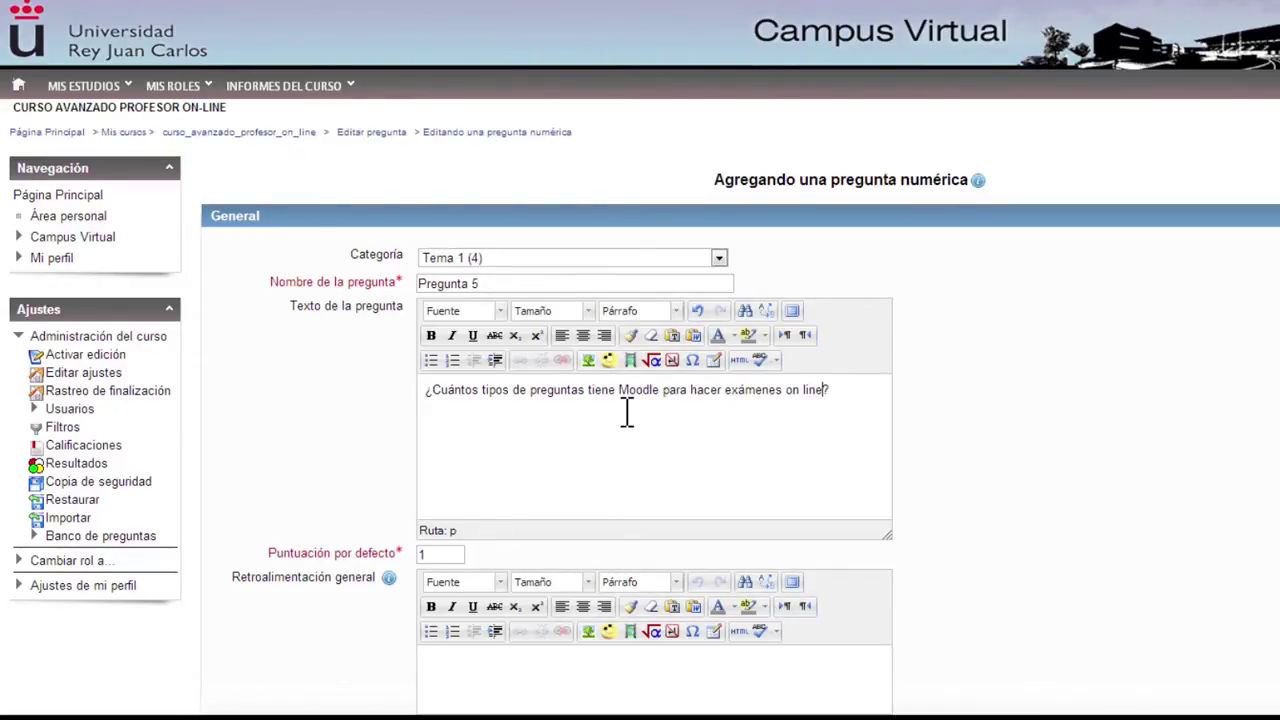
{"action": "scroll", "coordinate": [627, 410], "scroll_direction": "down", "scroll_amount": 1}
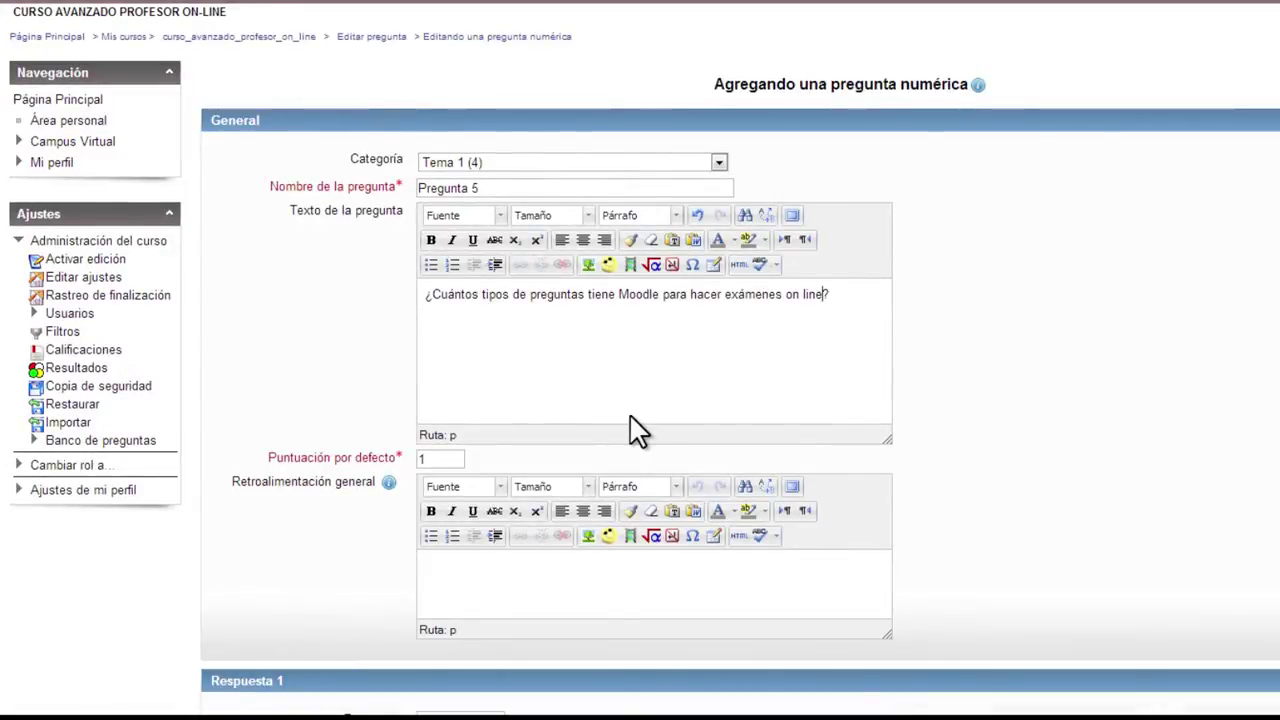
{"action": "left_click", "coordinate": [447, 461]}
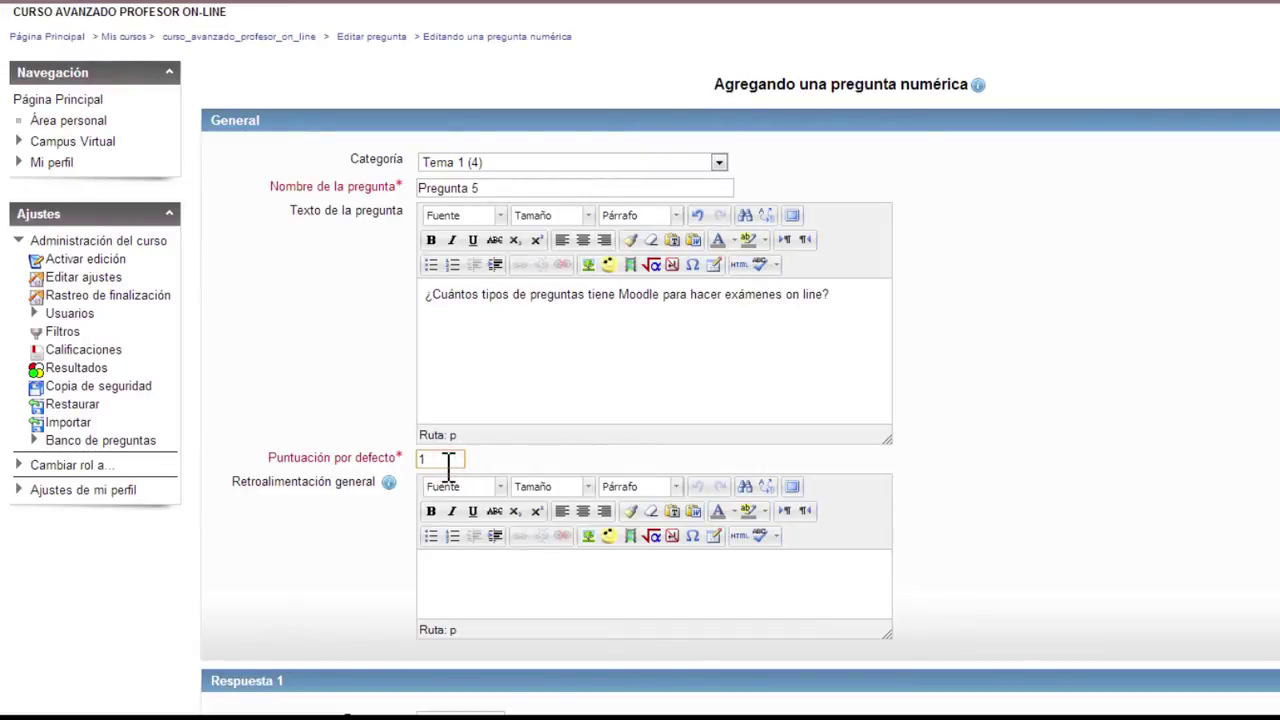
{"action": "scroll", "coordinate": [548, 470], "scroll_direction": "down", "scroll_amount": 1}
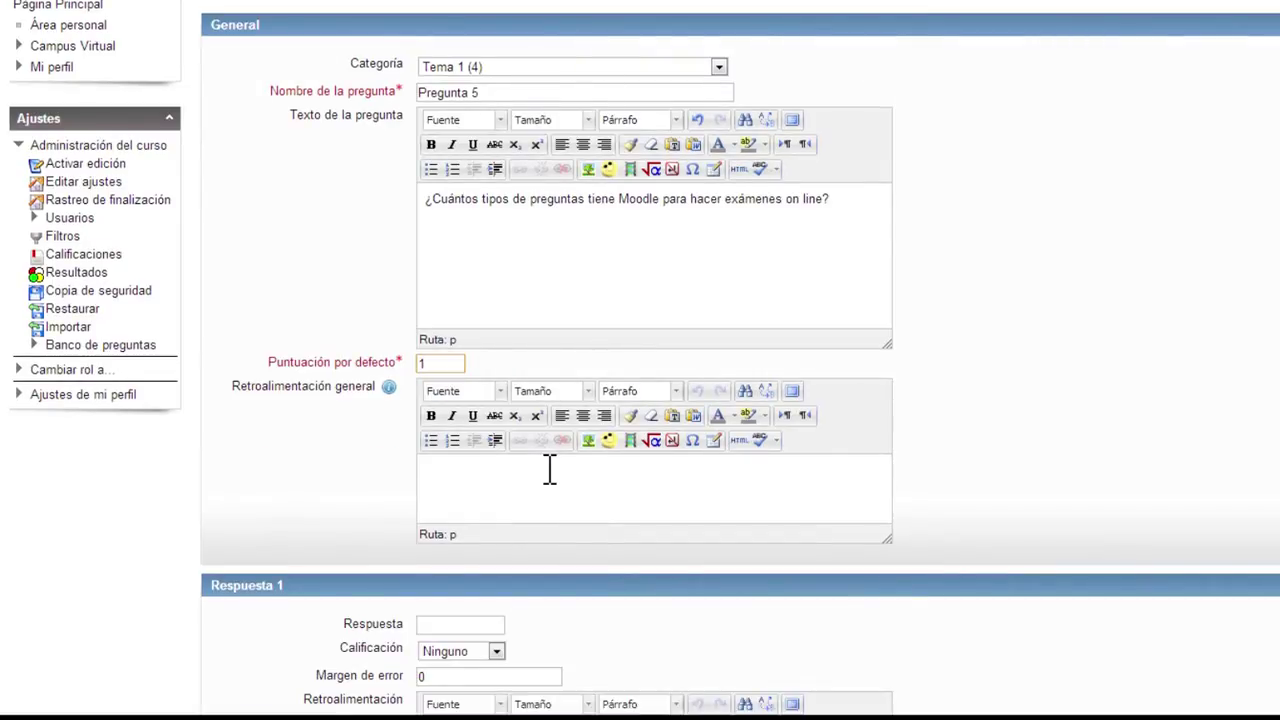
{"action": "left_click", "coordinate": [549, 470]}
{"action": "scroll", "coordinate": [546, 476], "scroll_direction": "down", "scroll_amount": 1}
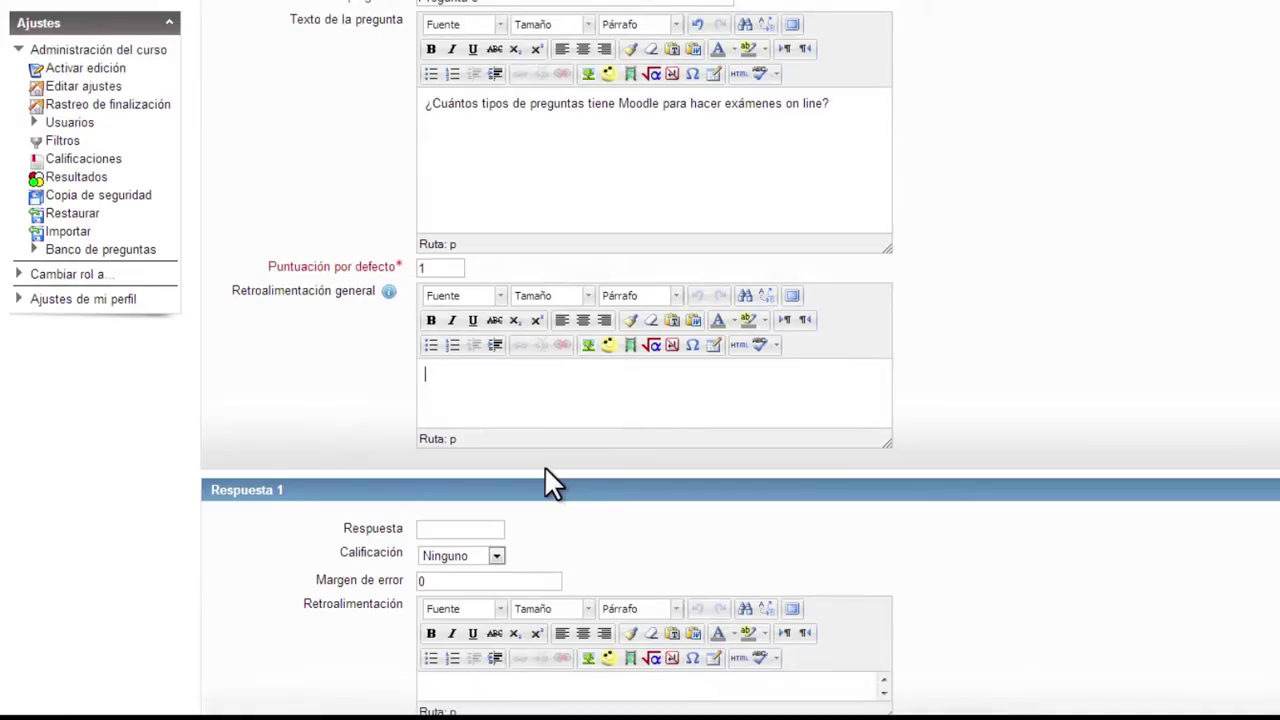
Step: Set Respuesta 1 to 11 with a Calificación of 100%
{"action": "scroll", "coordinate": [546, 476], "scroll_direction": "down", "scroll_amount": 1}
{"action": "scroll", "coordinate": [553, 484], "scroll_direction": "down", "scroll_amount": 2}
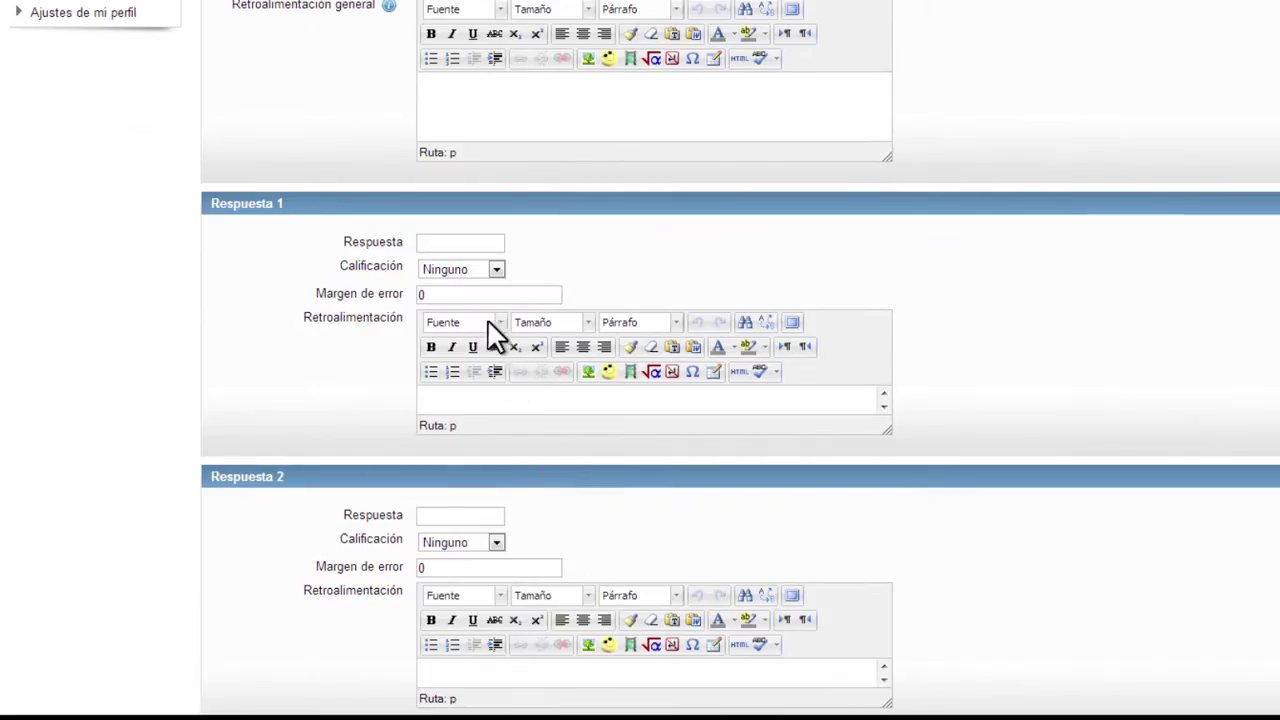
{"action": "left_click", "coordinate": [476, 242]}
{"action": "type", "text": "11"}
{"action": "left_click", "coordinate": [479, 266]}
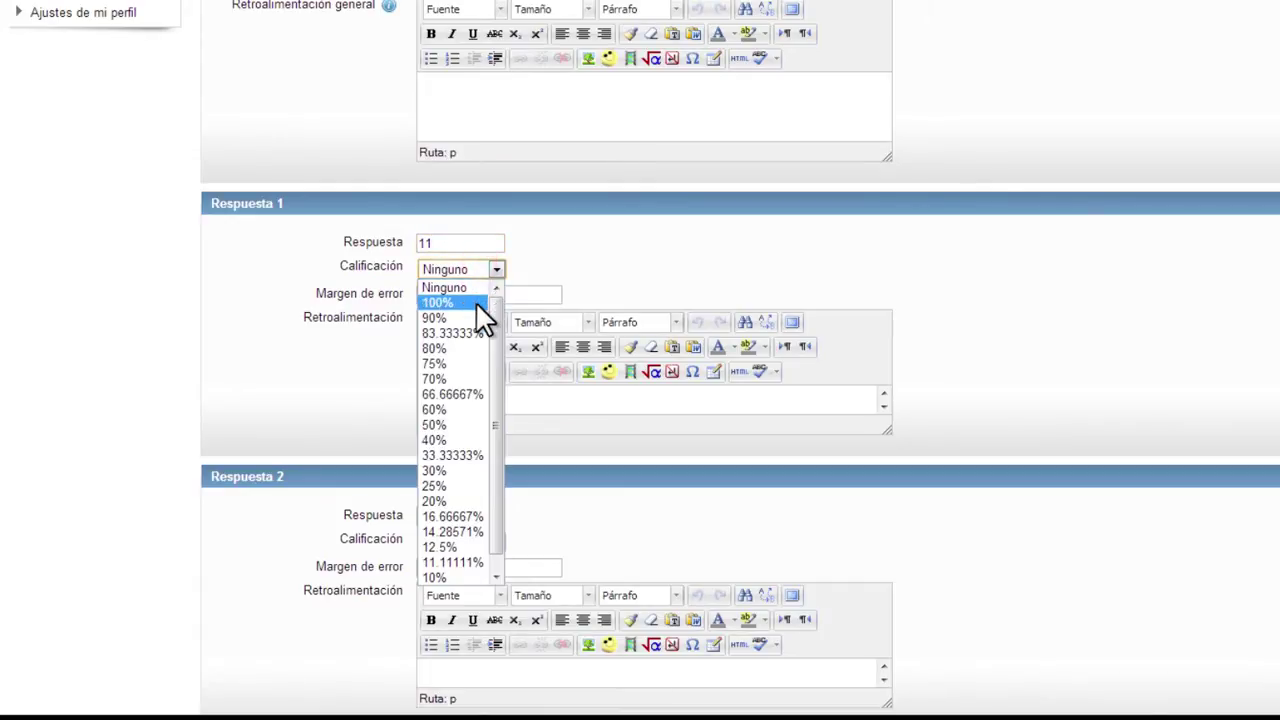
{"action": "left_click", "coordinate": [475, 302]}
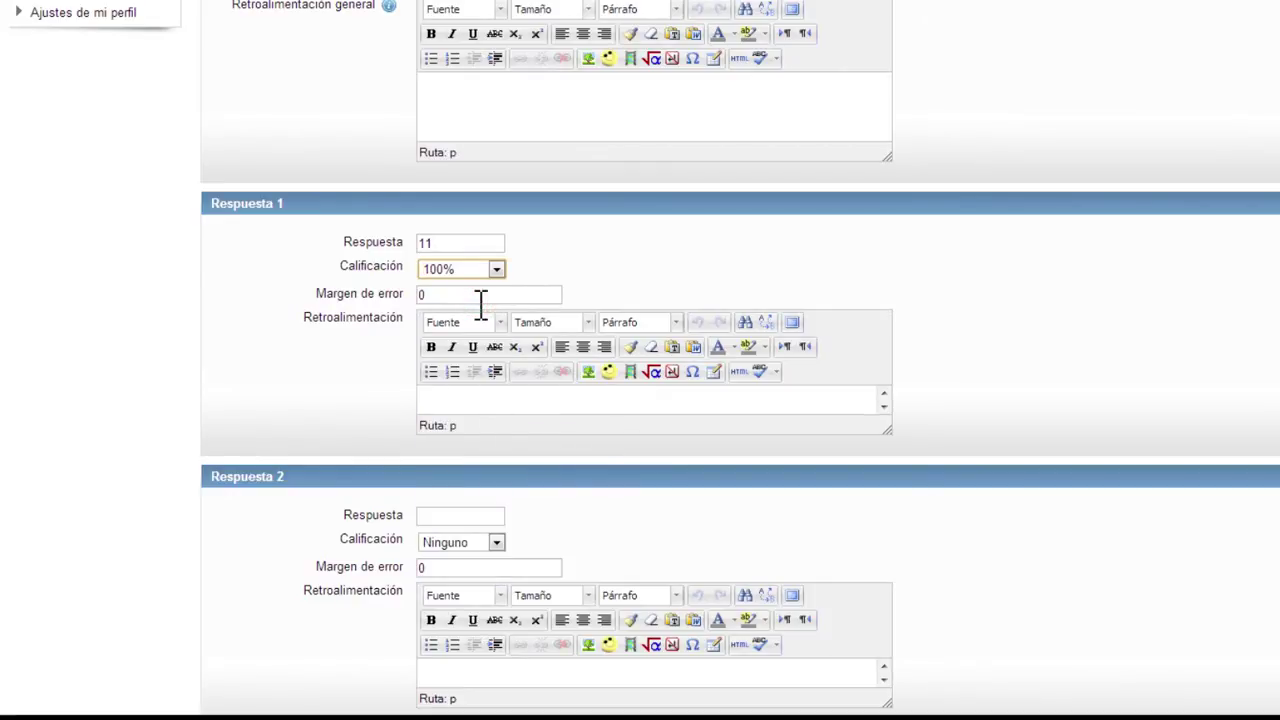
{"action": "left_click", "coordinate": [476, 300]}
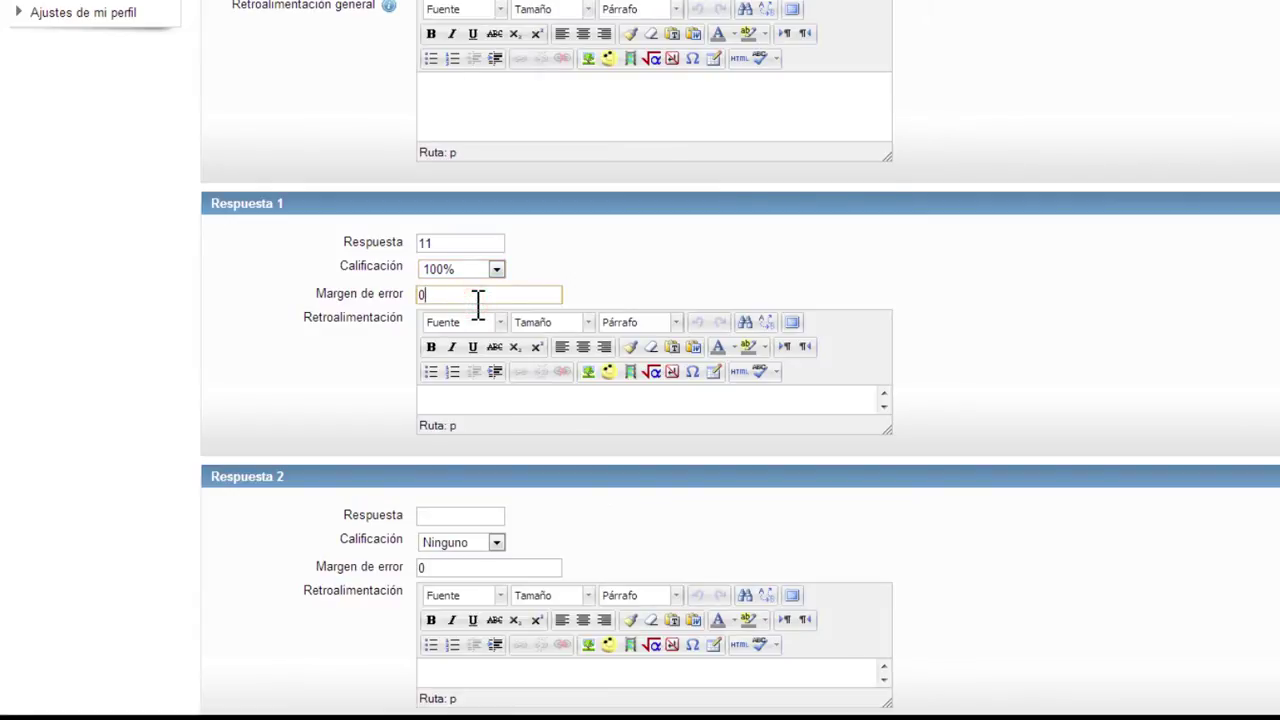
{"action": "left_click", "coordinate": [467, 394]}
{"action": "left_click", "coordinate": [551, 399]}
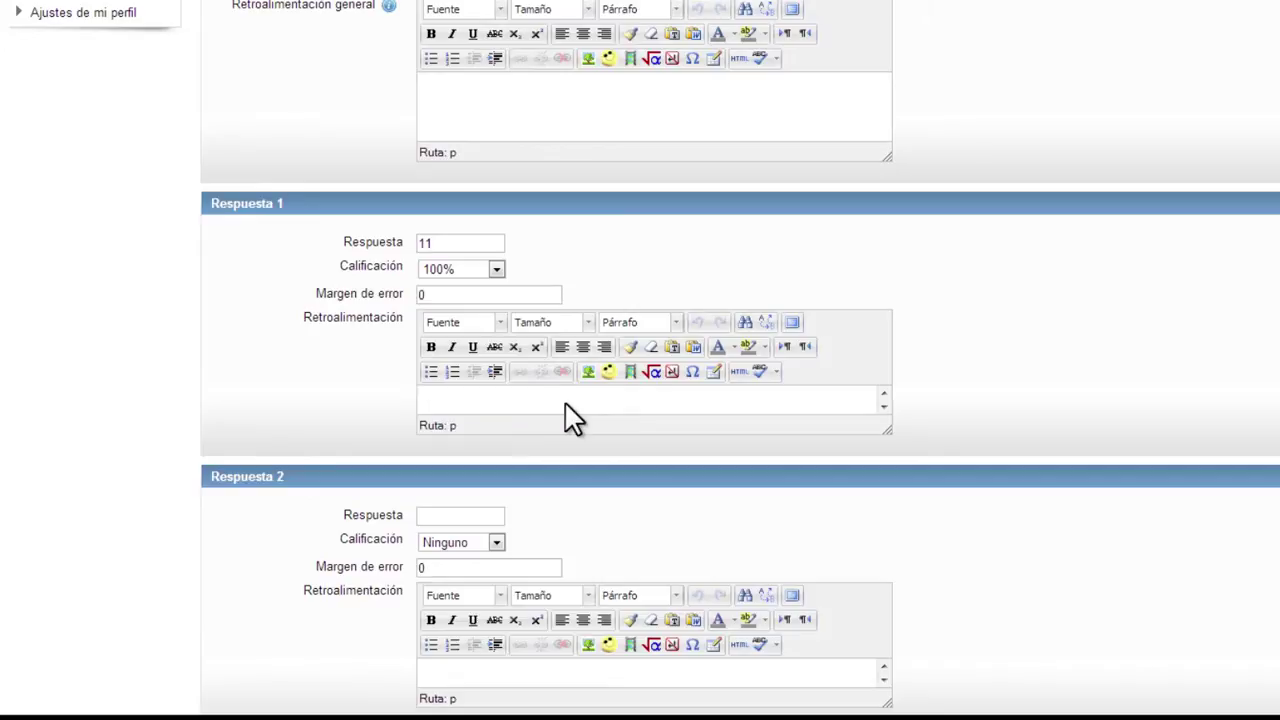
Step: Set the unit handling to "Sólo la RESPUESTA-NUMÉRICA se calificará, no permitiéndose unidades"
{"action": "left_click", "coordinate": [697, 484]}
{"action": "scroll", "coordinate": [699, 471], "scroll_direction": "down", "scroll_amount": 1}
{"action": "scroll", "coordinate": [705, 485], "scroll_direction": "down", "scroll_amount": 5}
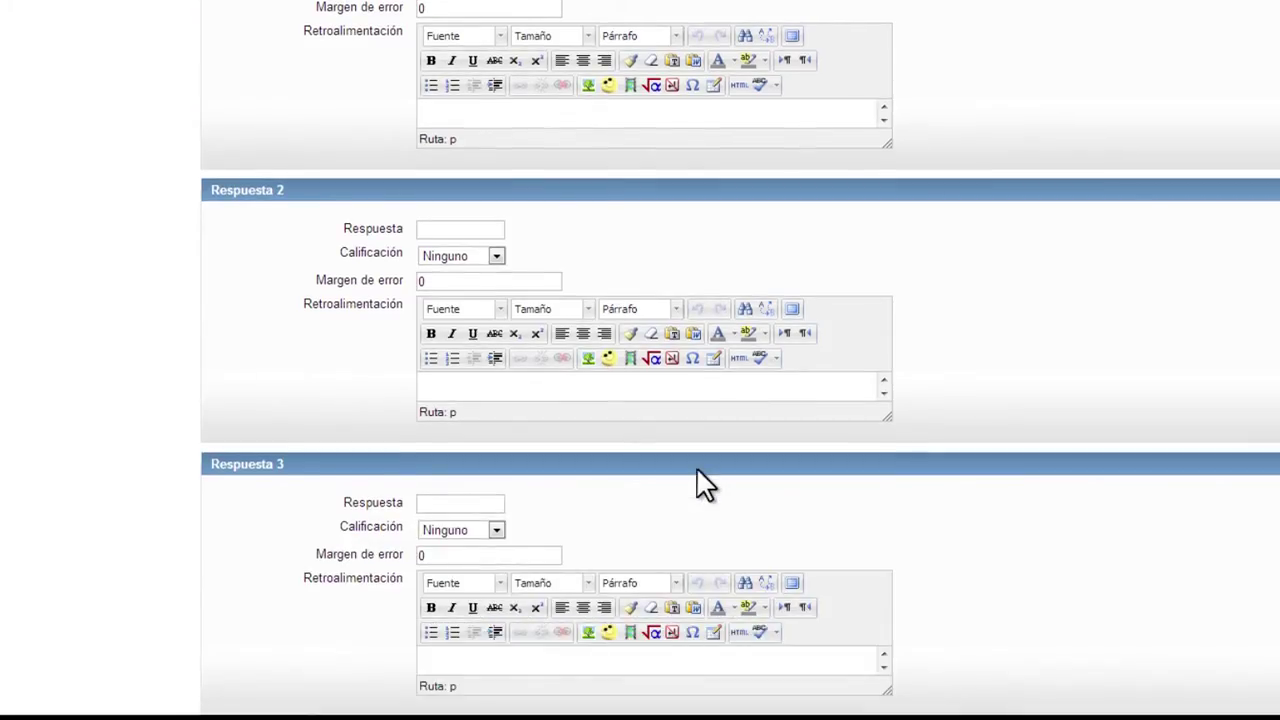
{"action": "scroll", "coordinate": [705, 485], "scroll_direction": "down", "scroll_amount": 2}
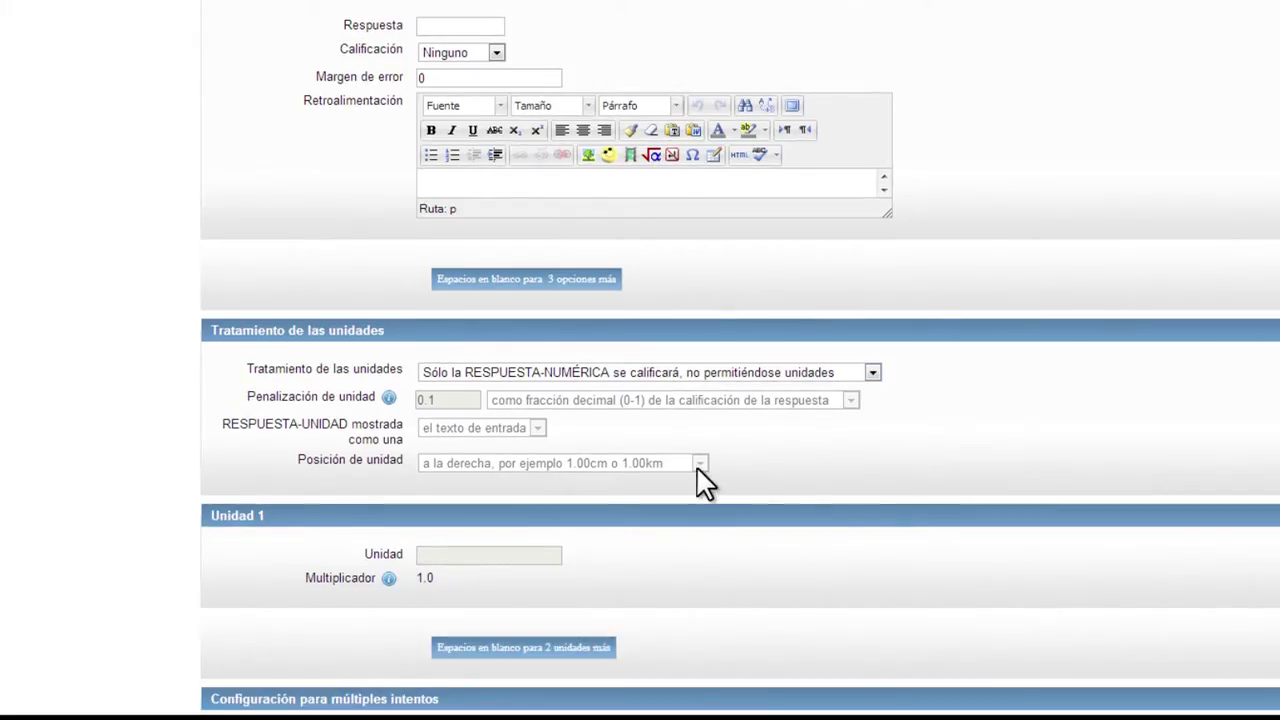
{"action": "left_click", "coordinate": [872, 374]}
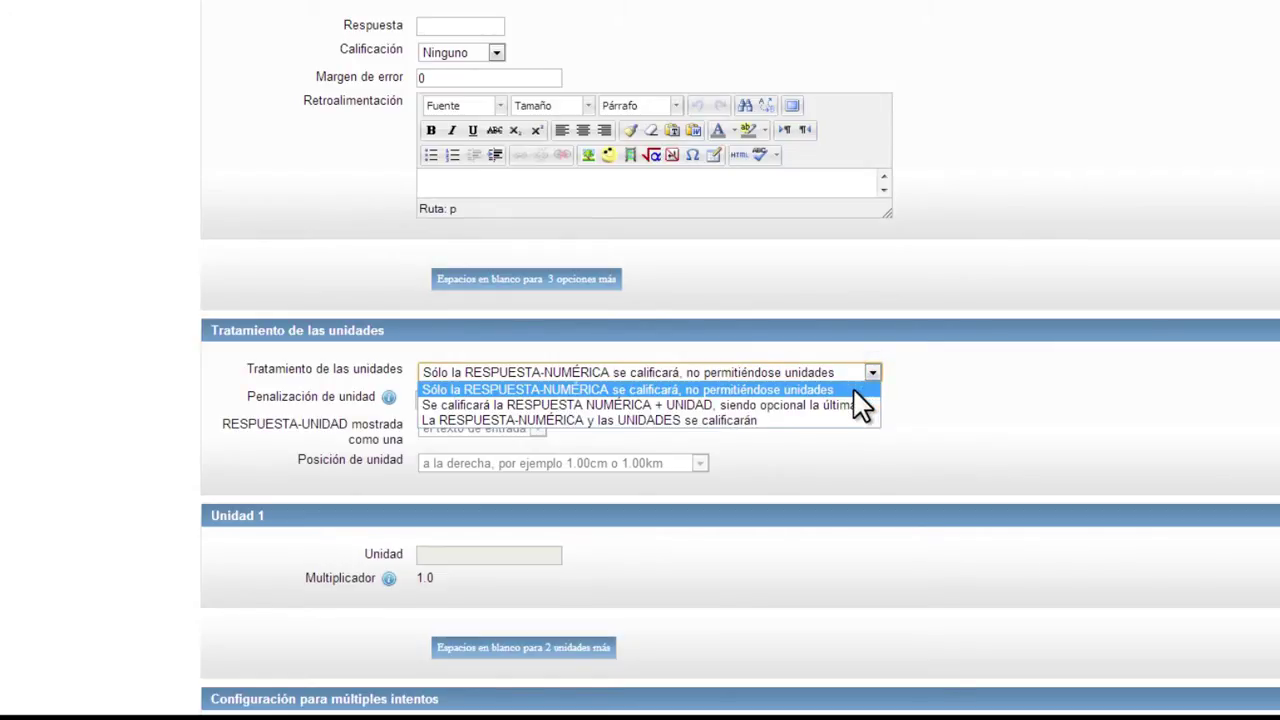
{"action": "left_click", "coordinate": [852, 389]}
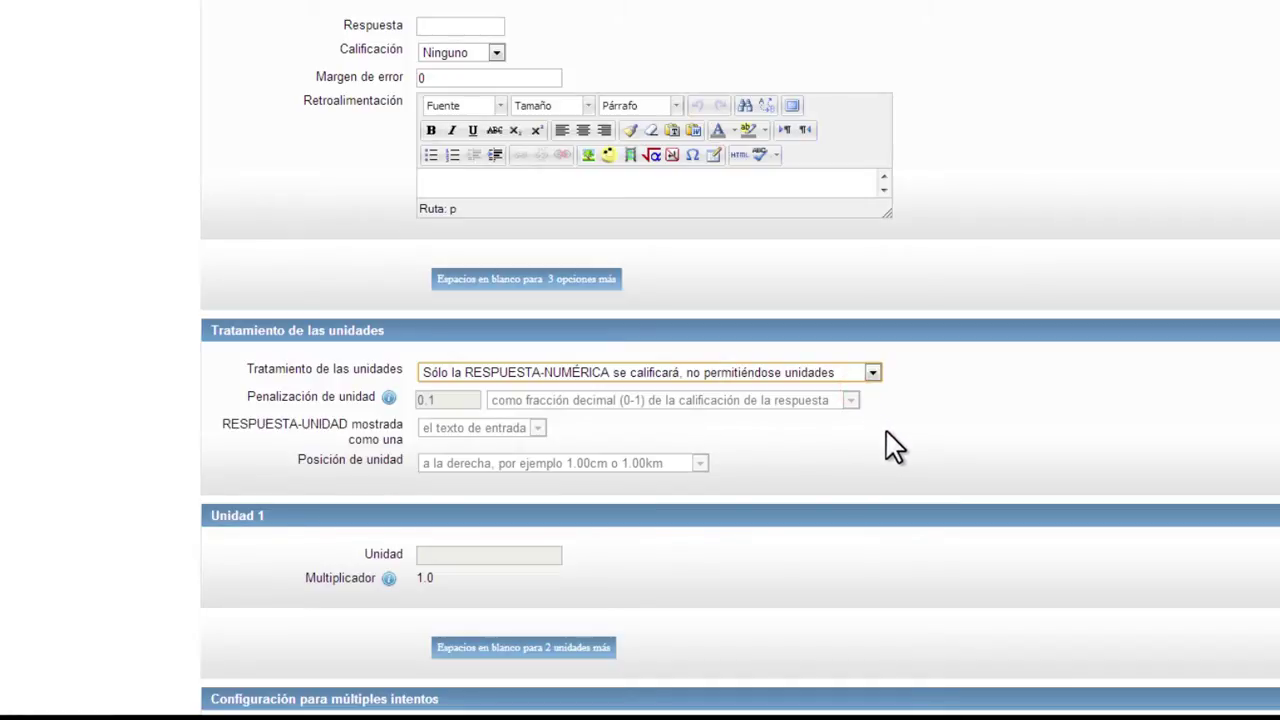
Step: Check the penalty options for each incorrect attempt and save the numerical question
{"action": "scroll", "coordinate": [905, 440], "scroll_direction": "down", "scroll_amount": 3}
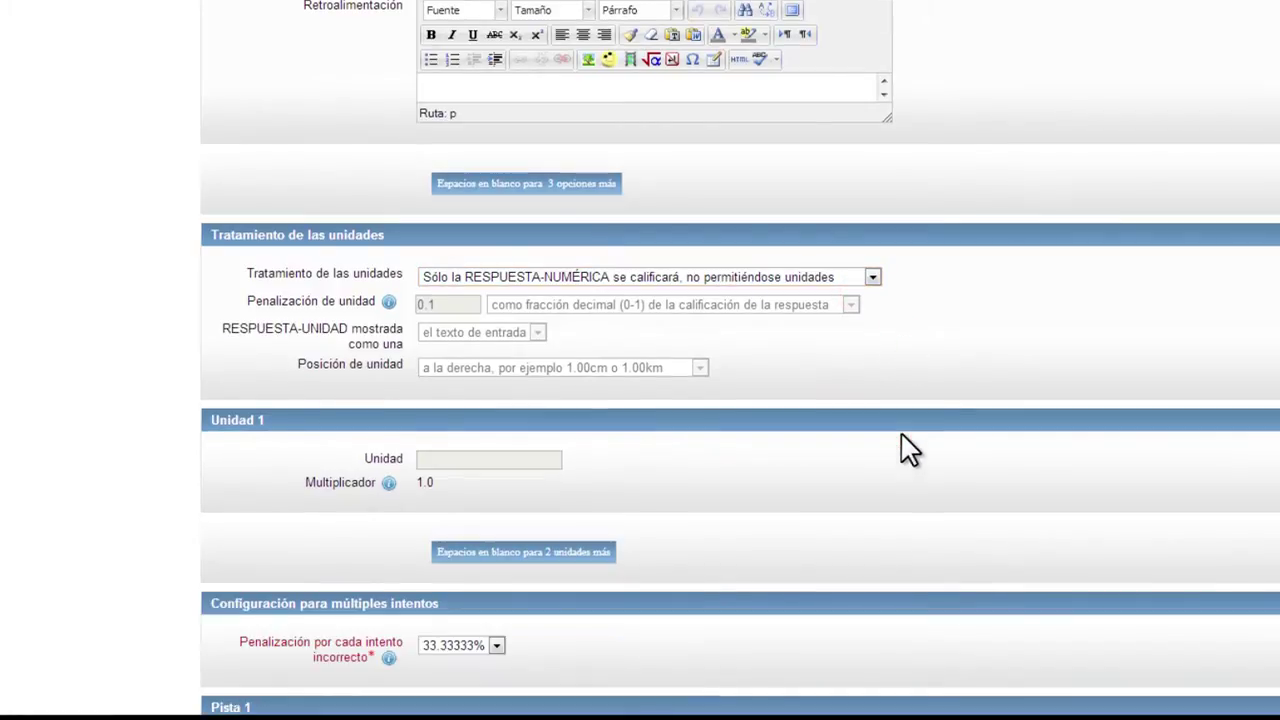
{"action": "scroll", "coordinate": [905, 437], "scroll_direction": "down", "scroll_amount": 2}
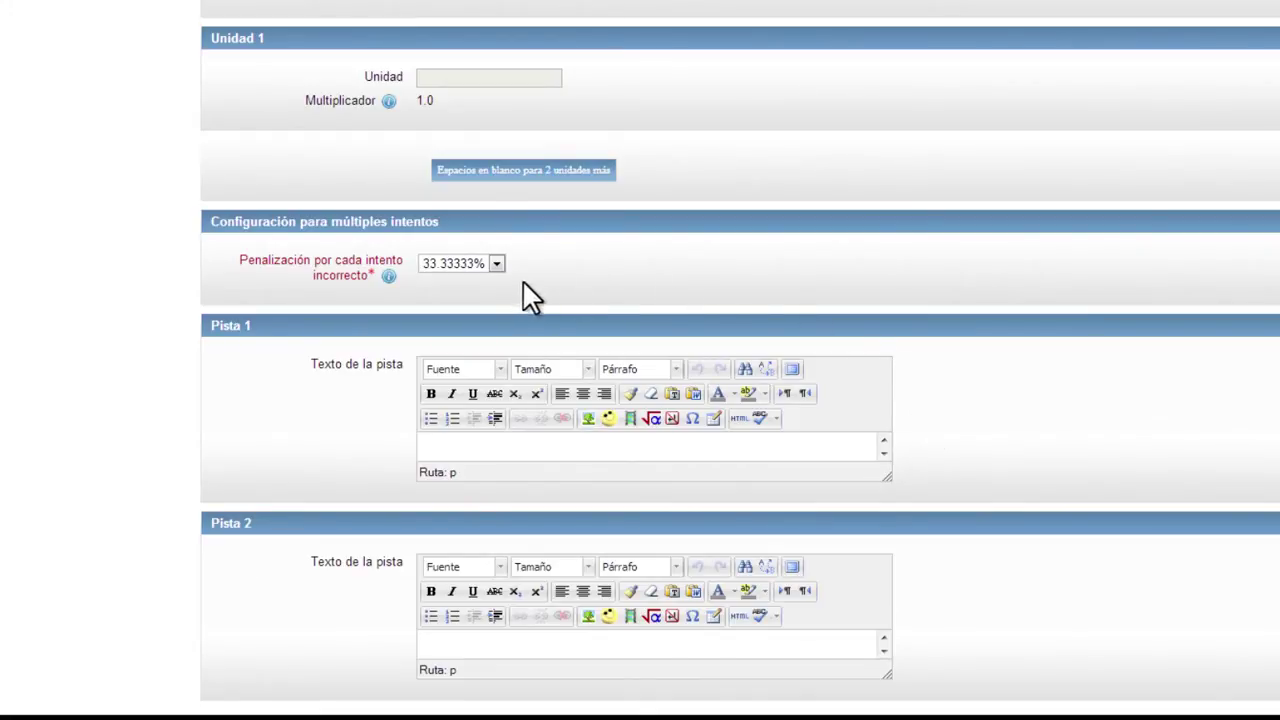
{"action": "left_click", "coordinate": [496, 265]}
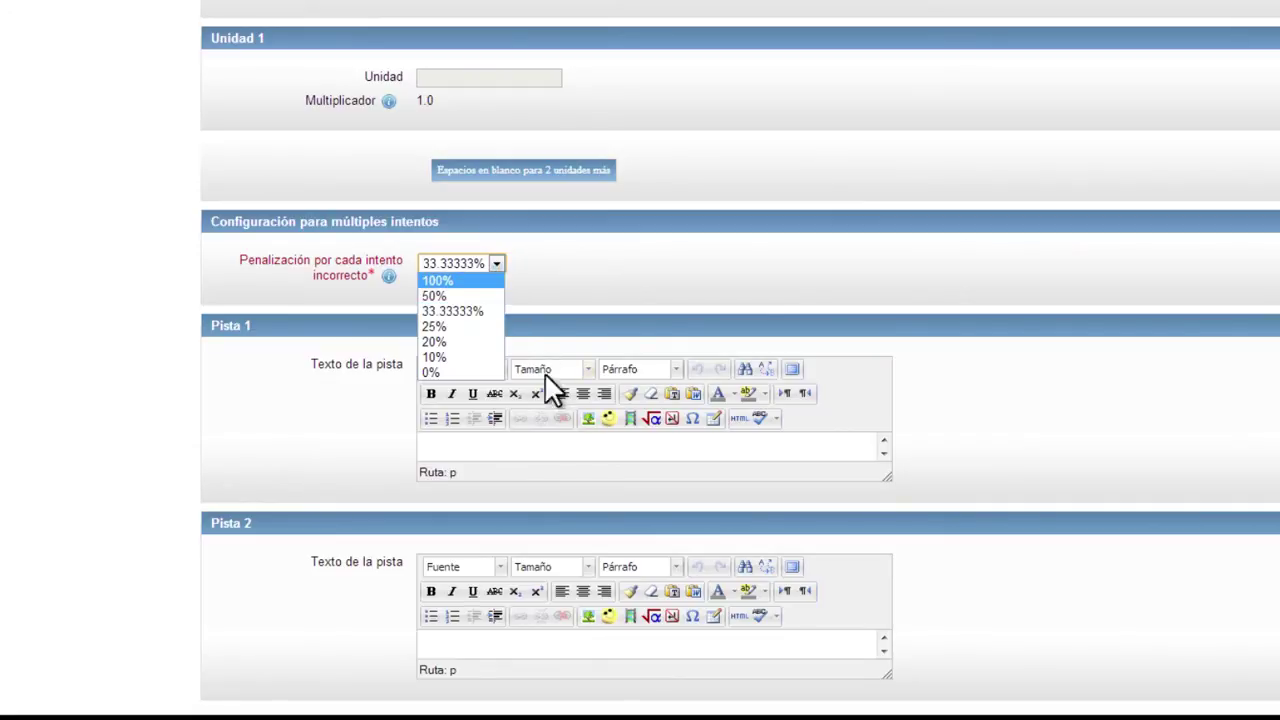
{"action": "left_click", "coordinate": [586, 451]}
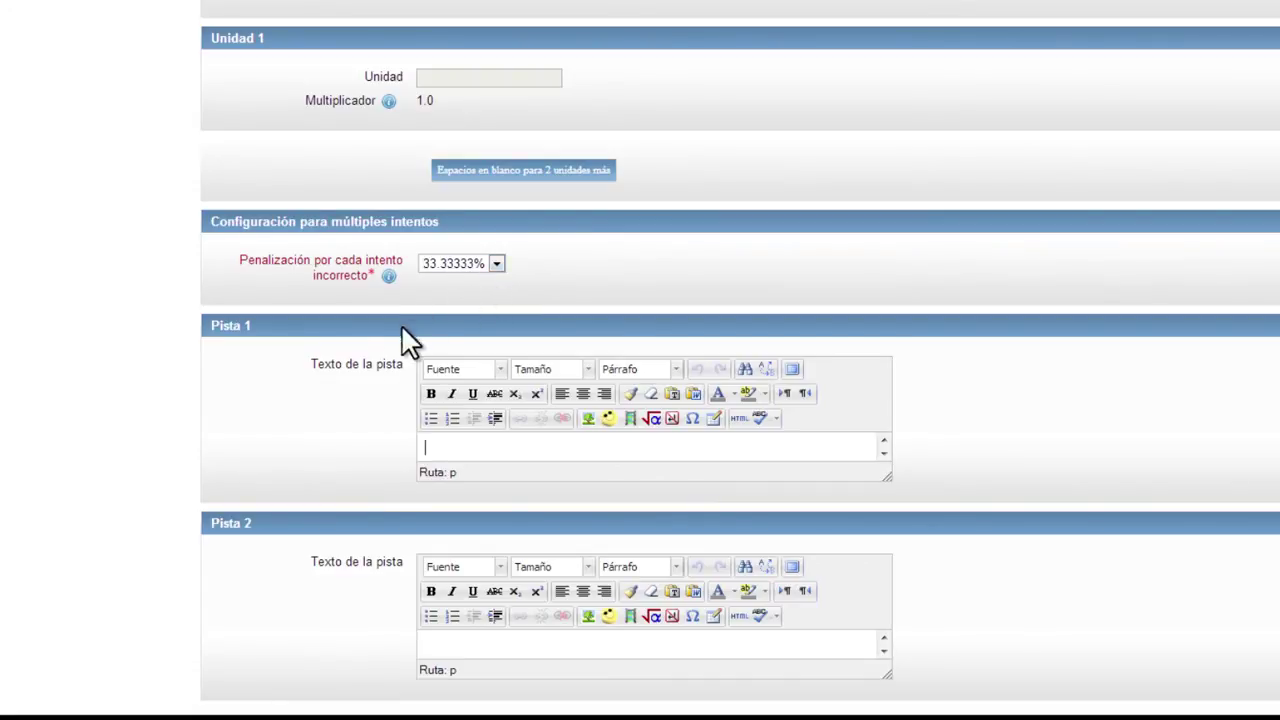
{"action": "left_click", "coordinate": [346, 396]}
{"action": "scroll", "coordinate": [350, 408], "scroll_direction": "down", "scroll_amount": 3}
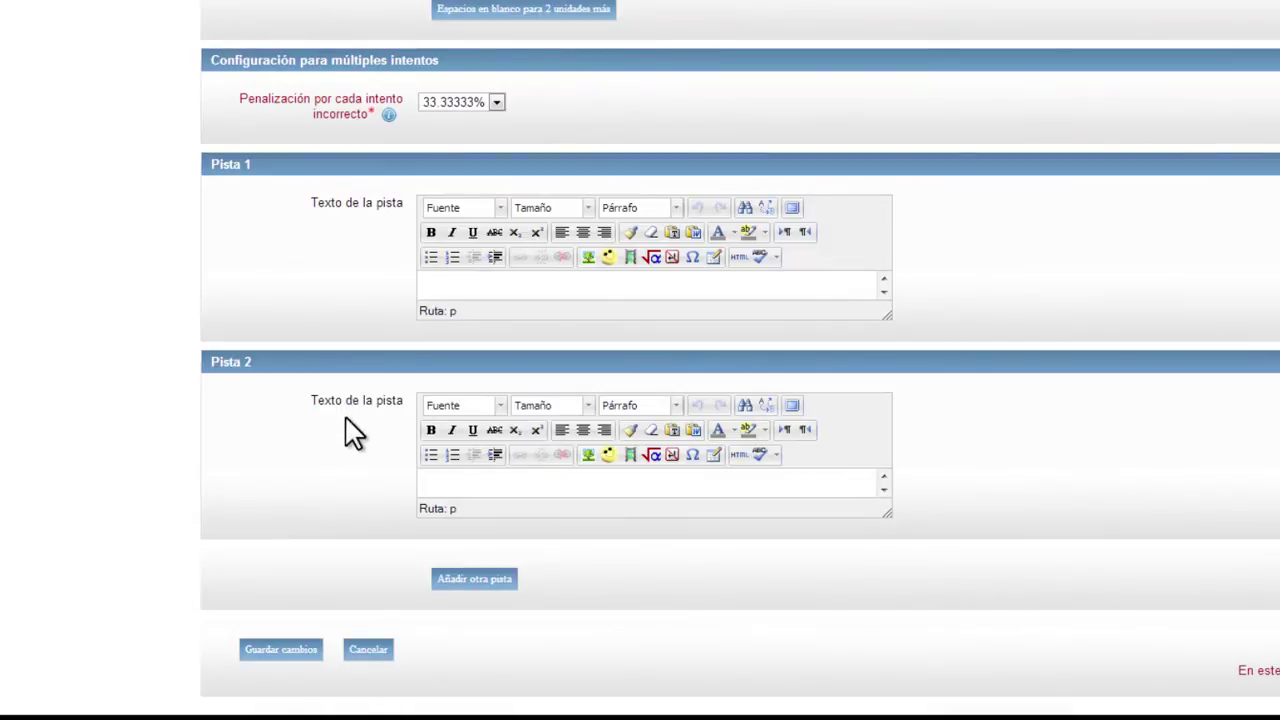
{"action": "left_click", "coordinate": [285, 650]}
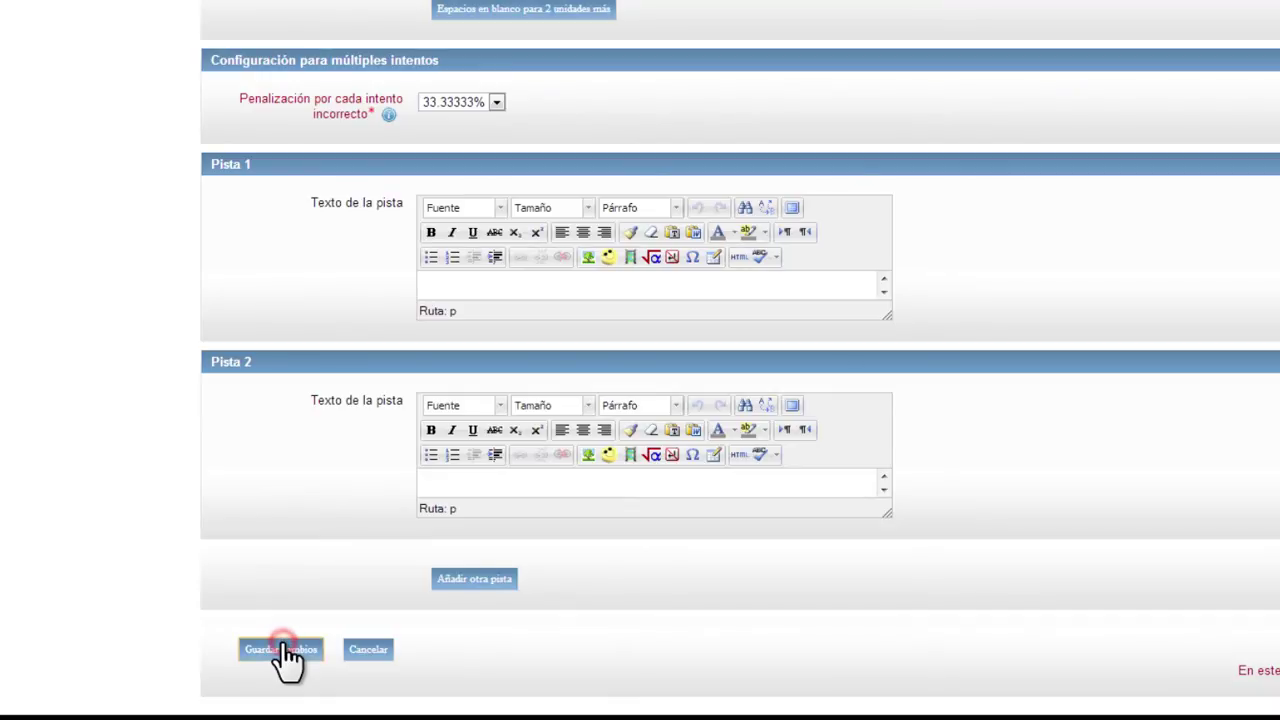